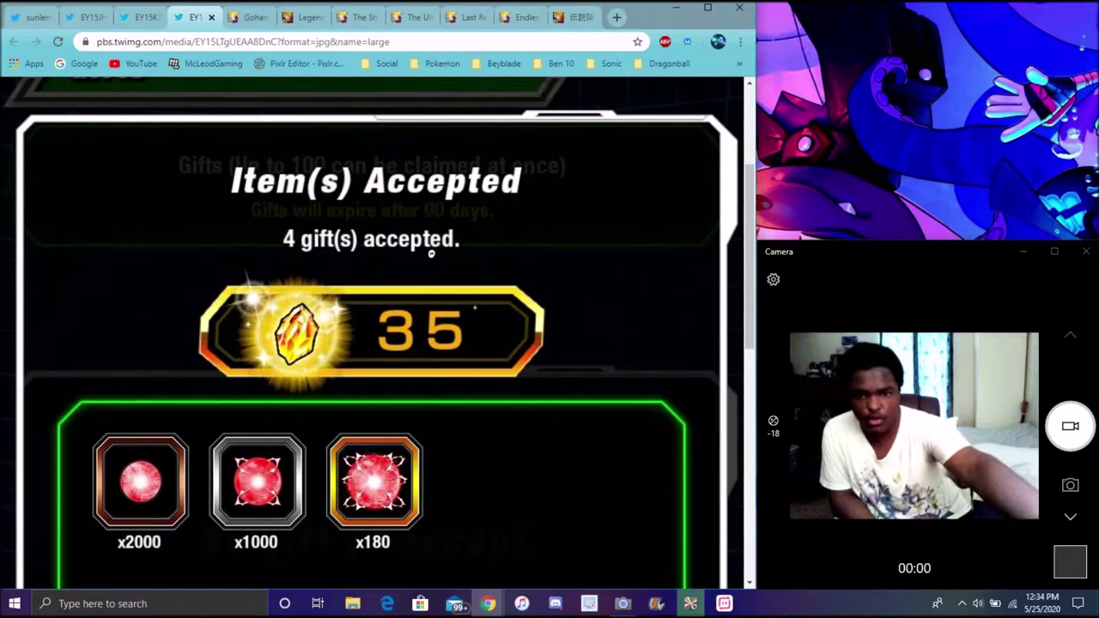
{"action": "scroll", "coordinate": [439, 243], "scroll_direction": "down", "scroll_amount": 3}
{"action": "scroll", "coordinate": [525, 330], "scroll_direction": "up", "scroll_amount": 2}
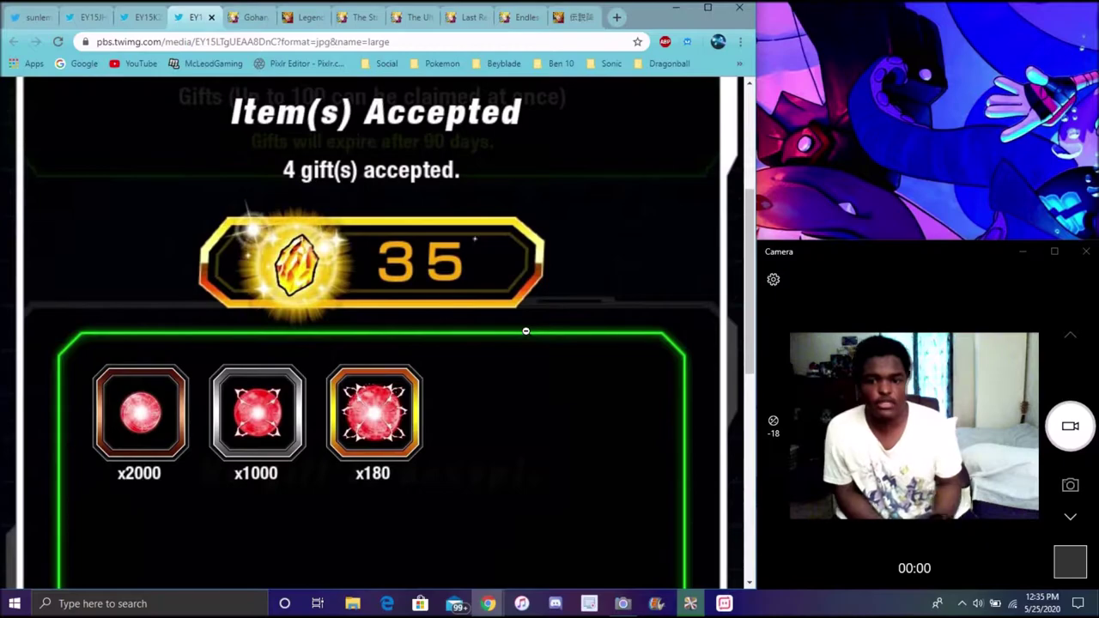
Fit the gift screenshot in the window, then bring up the Gohan, Goku and Goten Day campaign page.
{"action": "left_click", "coordinate": [340, 318]}
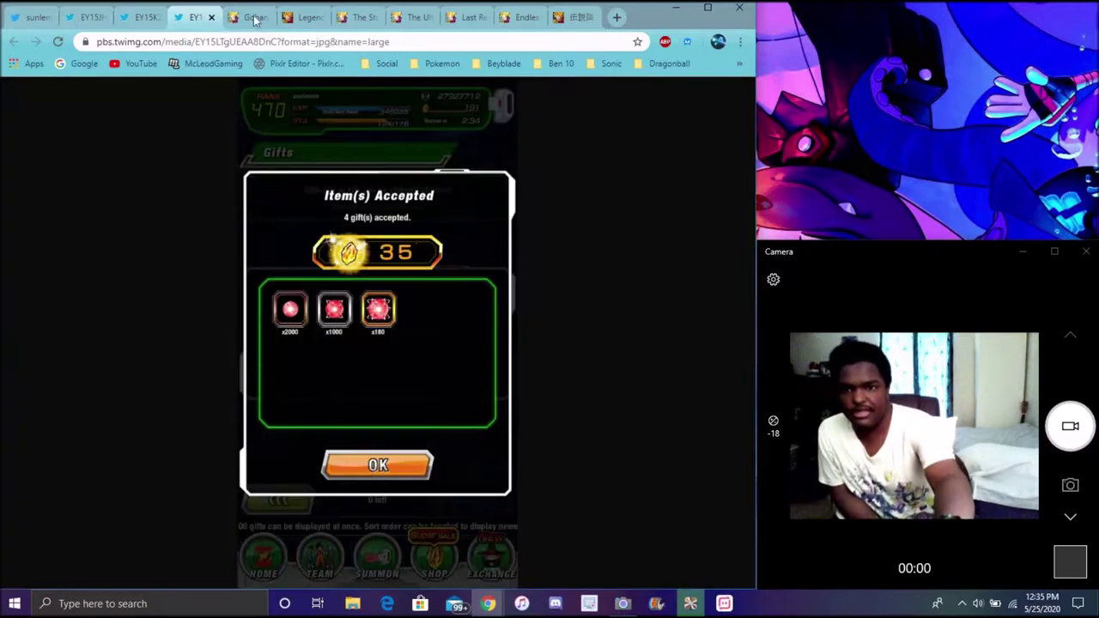
{"action": "left_click", "coordinate": [250, 17]}
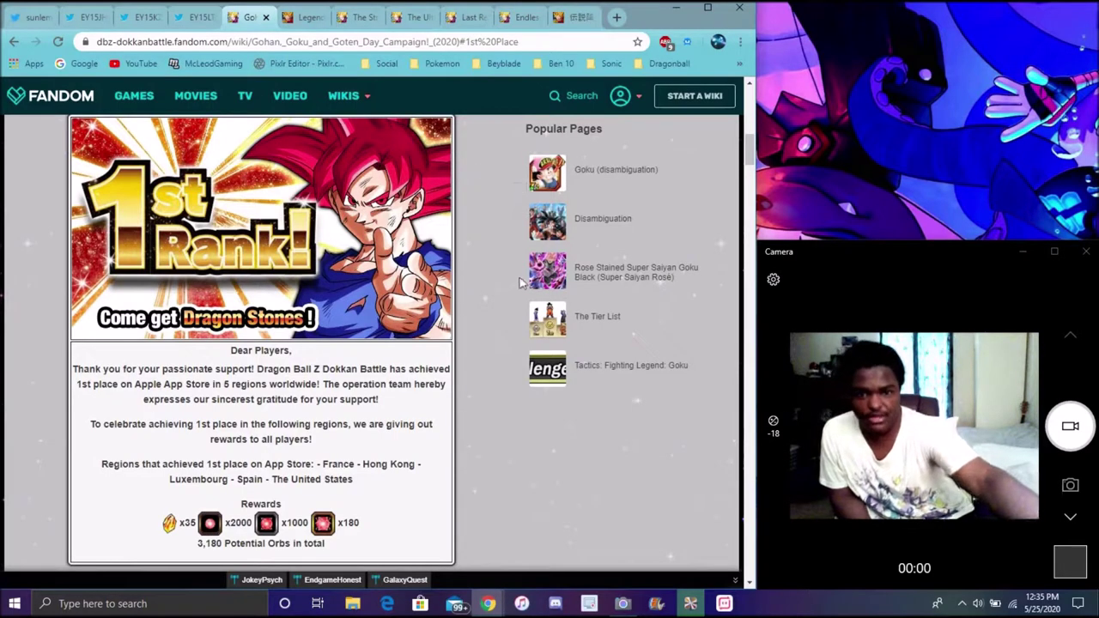
{"action": "scroll", "coordinate": [478, 301], "scroll_direction": "up", "scroll_amount": 3}
{"action": "scroll", "coordinate": [463, 291], "scroll_direction": "up", "scroll_amount": 2}
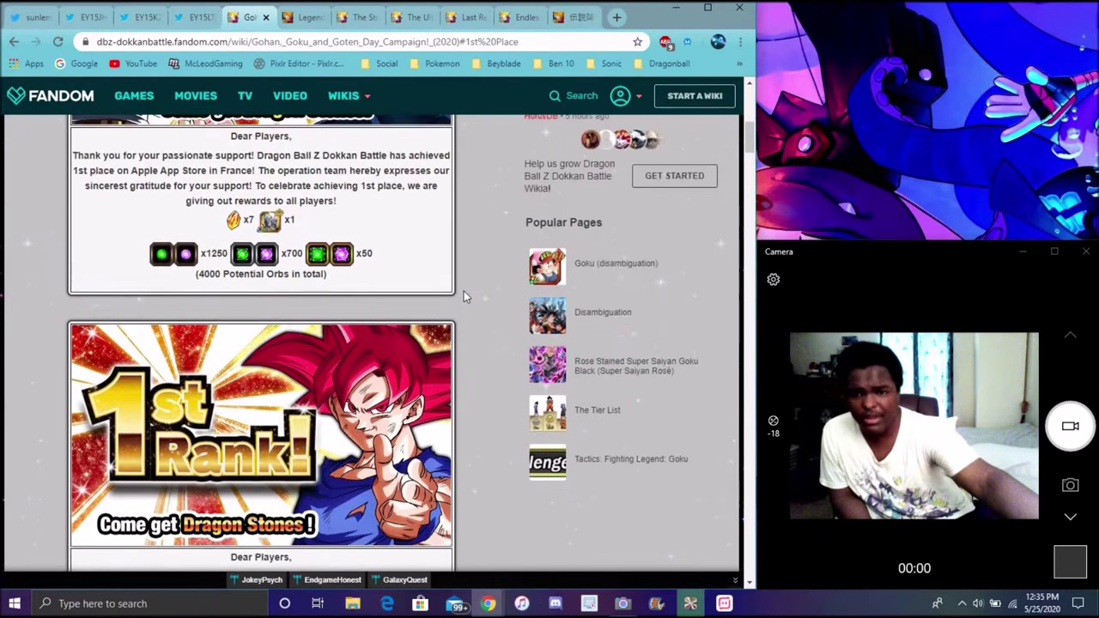
{"action": "scroll", "coordinate": [464, 291], "scroll_direction": "up", "scroll_amount": 2}
{"action": "scroll", "coordinate": [463, 291], "scroll_direction": "up", "scroll_amount": 2}
{"action": "scroll", "coordinate": [463, 291], "scroll_direction": "up", "scroll_amount": 2}
{"action": "scroll", "coordinate": [464, 291], "scroll_direction": "up", "scroll_amount": 2}
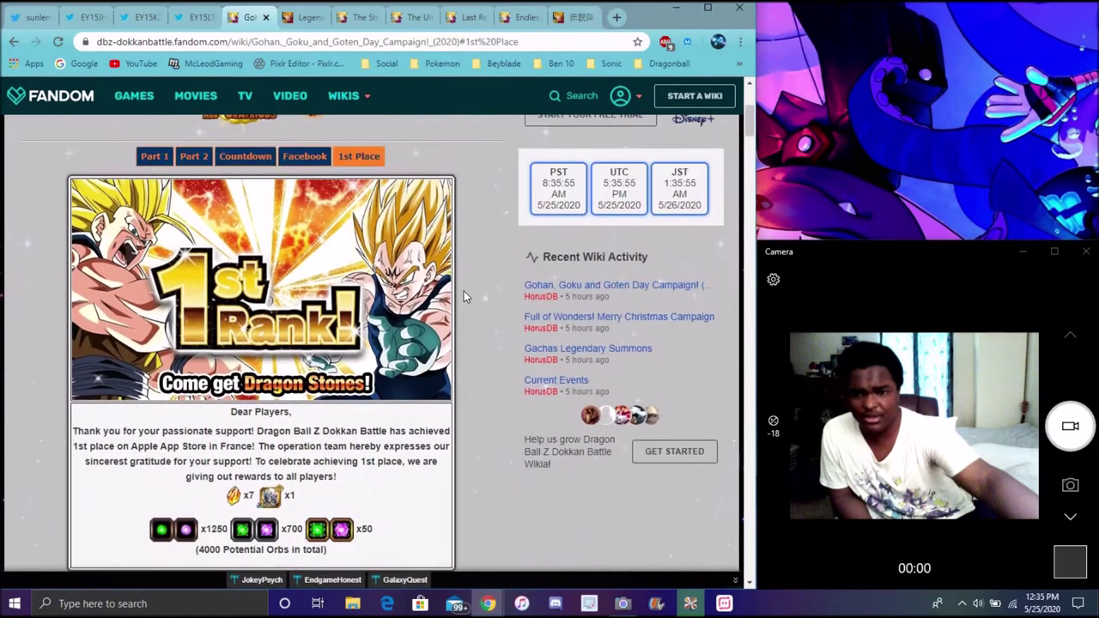
{"action": "scroll", "coordinate": [492, 288], "scroll_direction": "down", "scroll_amount": 5}
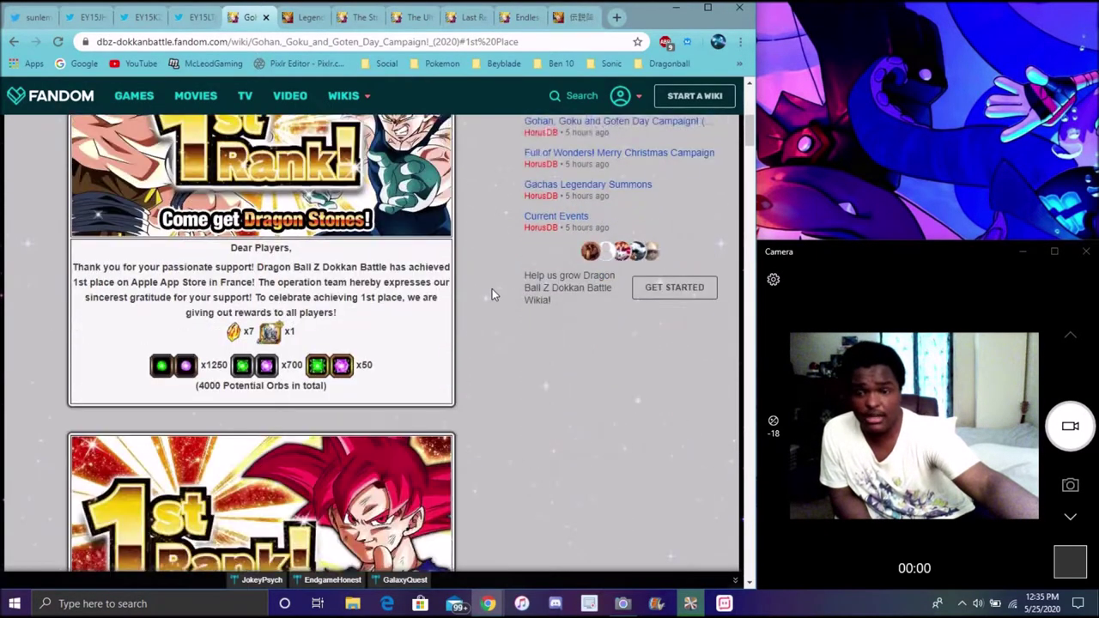
{"action": "scroll", "coordinate": [492, 288], "scroll_direction": "down", "scroll_amount": 1}
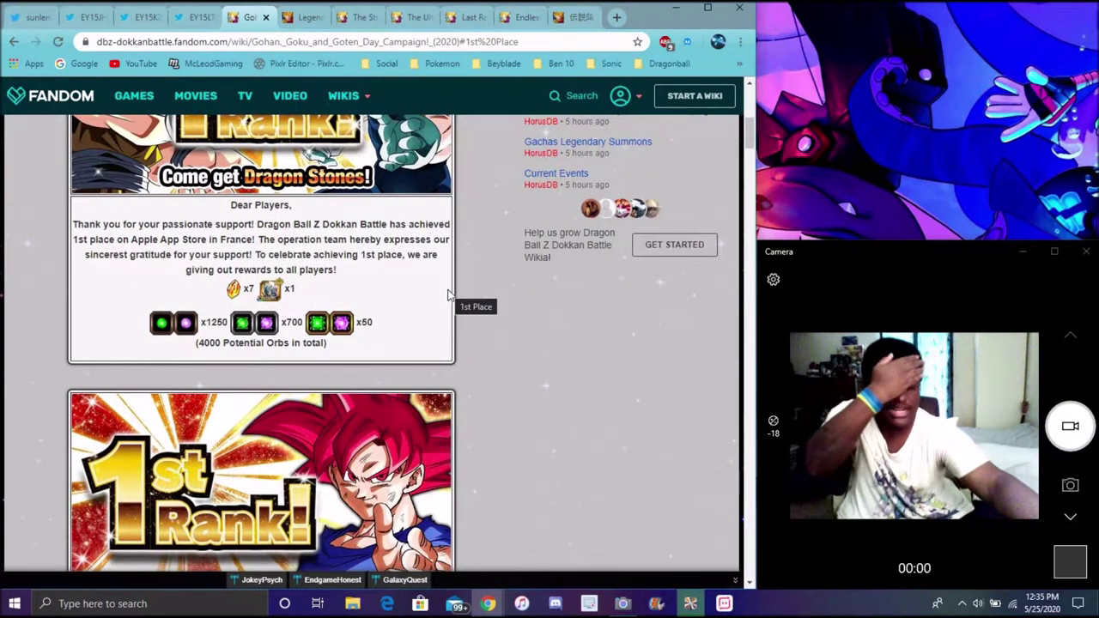
{"action": "scroll", "coordinate": [459, 294], "scroll_direction": "down", "scroll_amount": 2}
{"action": "scroll", "coordinate": [460, 293], "scroll_direction": "down", "scroll_amount": 3}
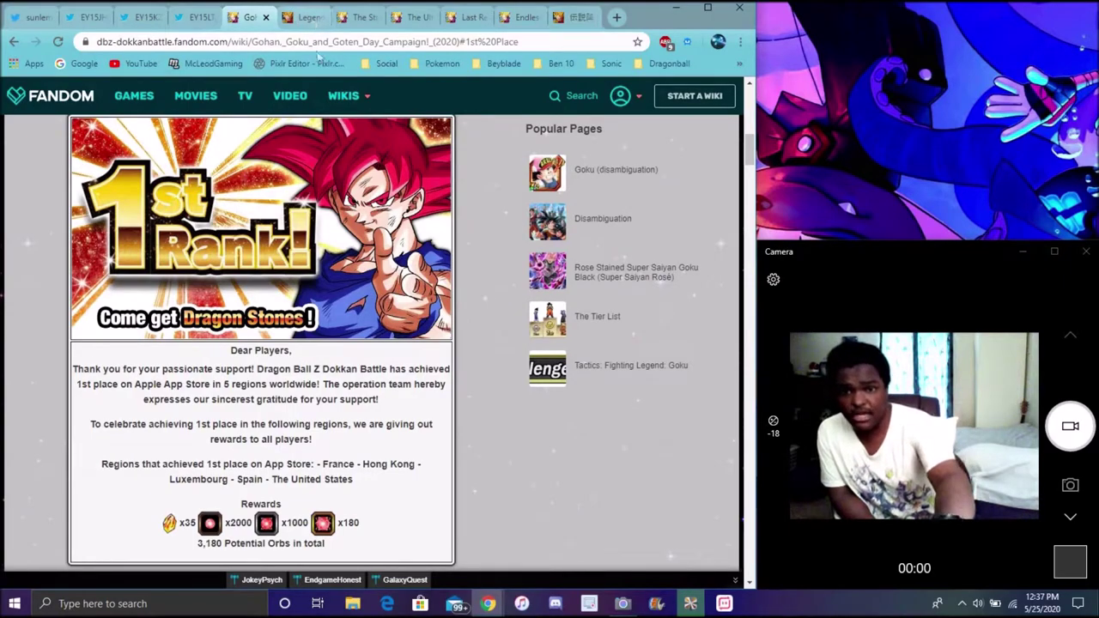
Switch to the dbz.space summon banners page.
{"action": "left_click", "coordinate": [302, 17]}
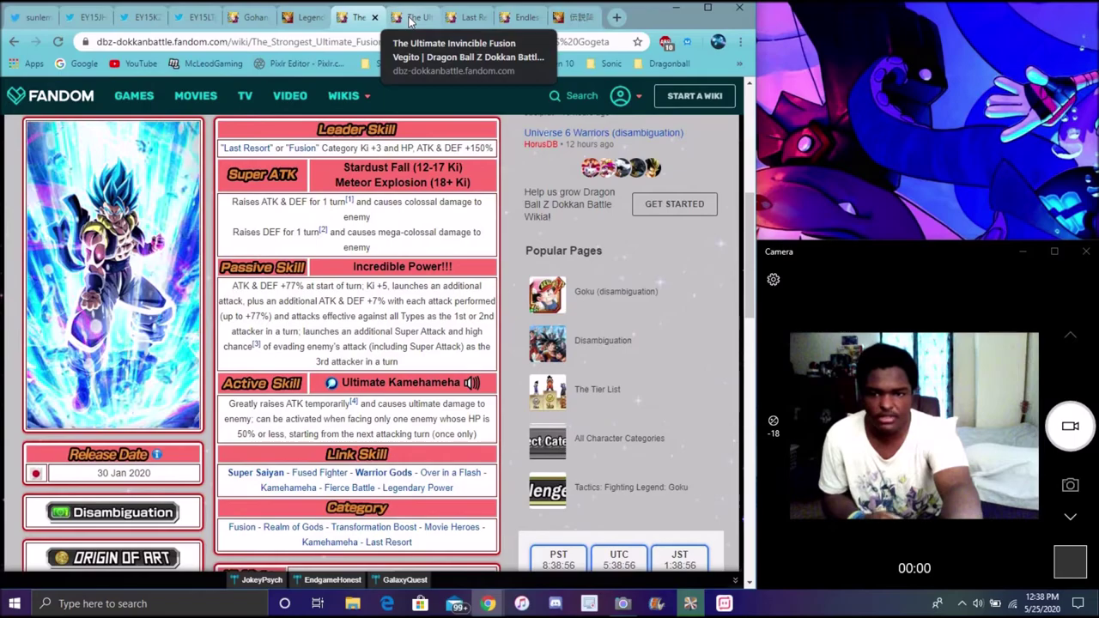
Compare the Vegito and Gogeta unit pages, ending on Ultimate Invincible Fusion Vegito.
{"action": "left_click", "coordinate": [408, 19]}
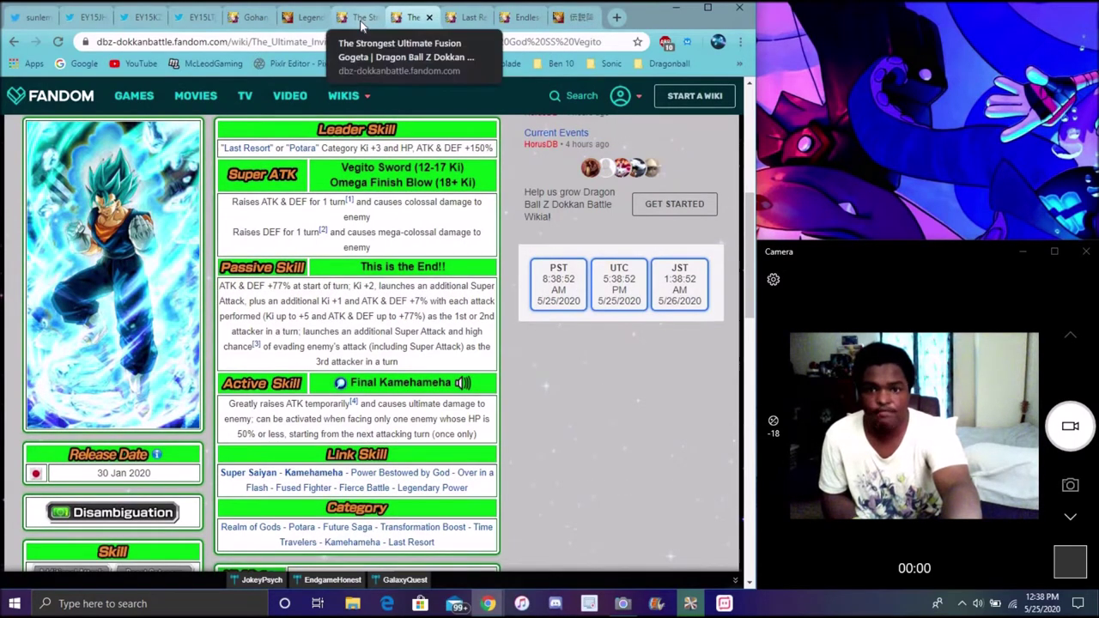
{"action": "left_click", "coordinate": [361, 17]}
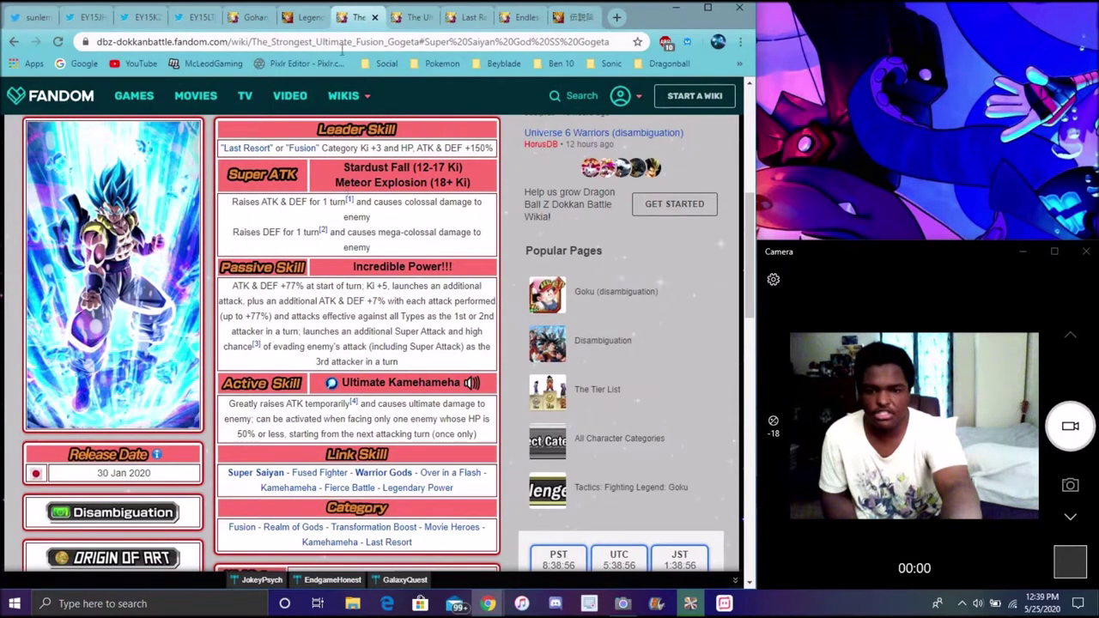
{"action": "left_click", "coordinate": [409, 17]}
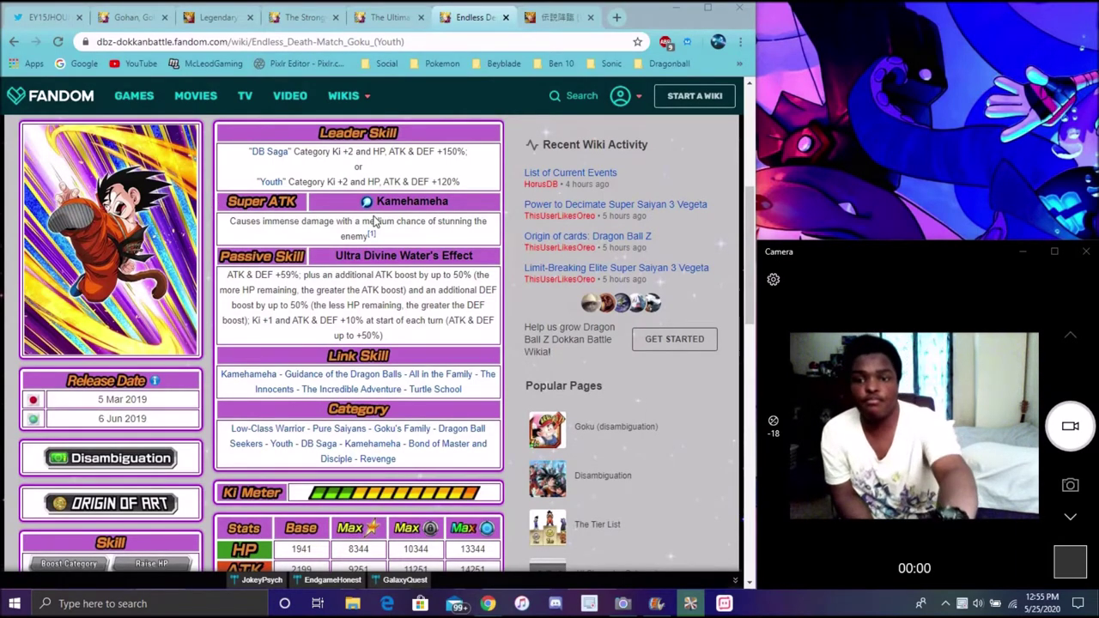
Check the calendar at June 2020, then close it and return to the wiki.
{"action": "left_click", "coordinate": [1041, 603]}
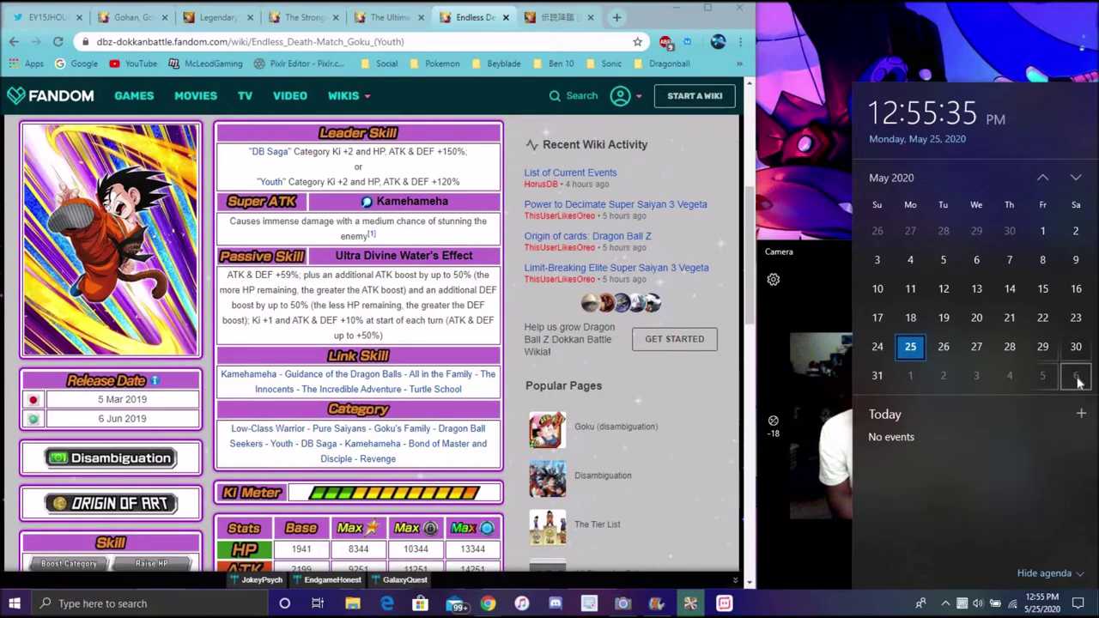
{"action": "left_click", "coordinate": [1076, 182]}
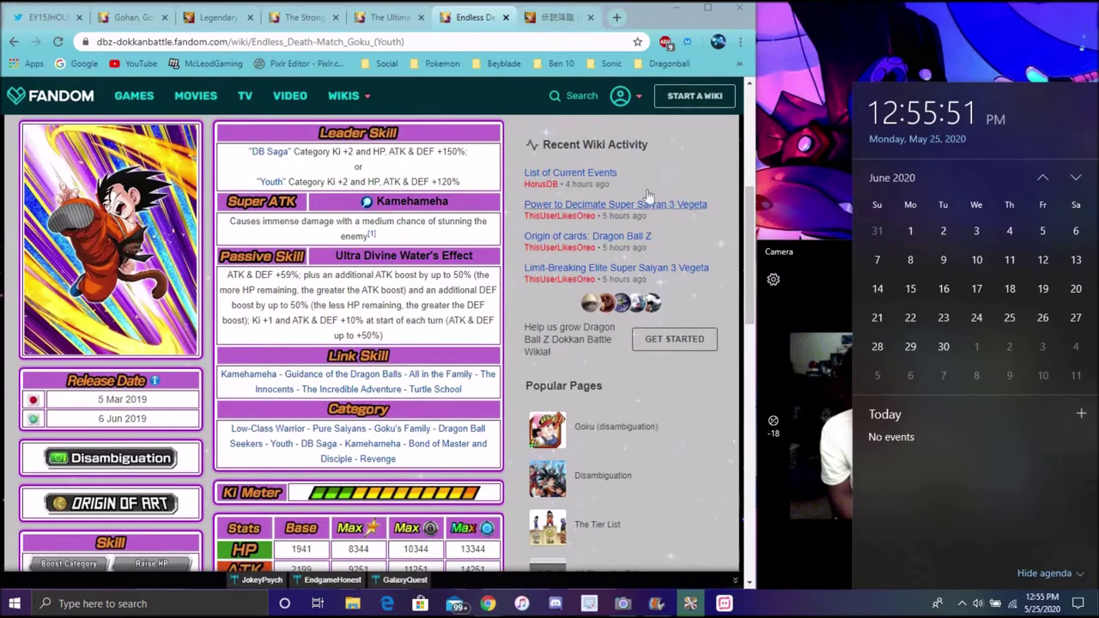
{"action": "left_click", "coordinate": [516, 127]}
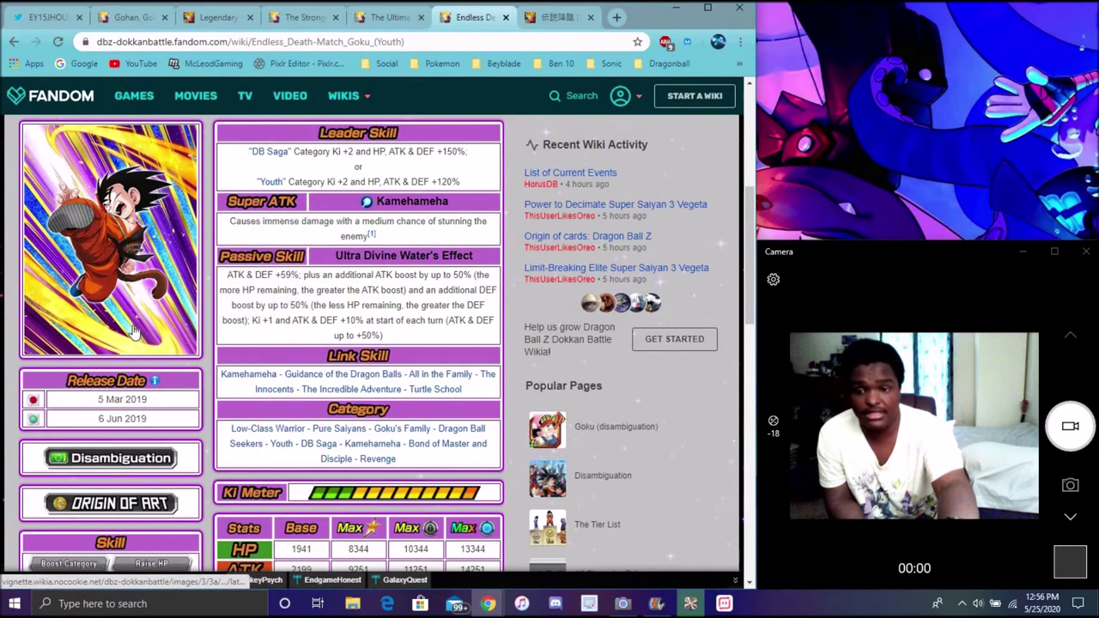
Show the dbz.space Future Trunks (Teen) LR summon banner 738.
{"action": "left_click", "coordinate": [546, 17]}
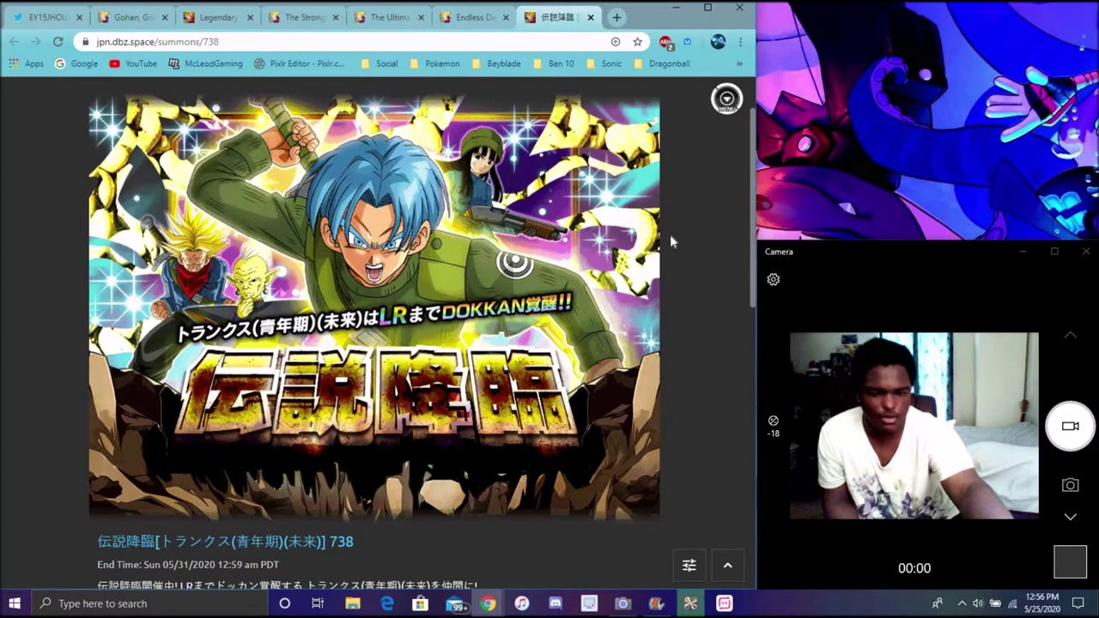
{"action": "scroll", "coordinate": [671, 234], "scroll_direction": "down", "scroll_amount": 2}
{"action": "scroll", "coordinate": [671, 237], "scroll_direction": "down", "scroll_amount": 5}
{"action": "scroll", "coordinate": [672, 240], "scroll_direction": "up", "scroll_amount": 5}
{"action": "scroll", "coordinate": [669, 239], "scroll_direction": "up", "scroll_amount": 1}
{"action": "scroll", "coordinate": [664, 234], "scroll_direction": "up", "scroll_amount": 1}
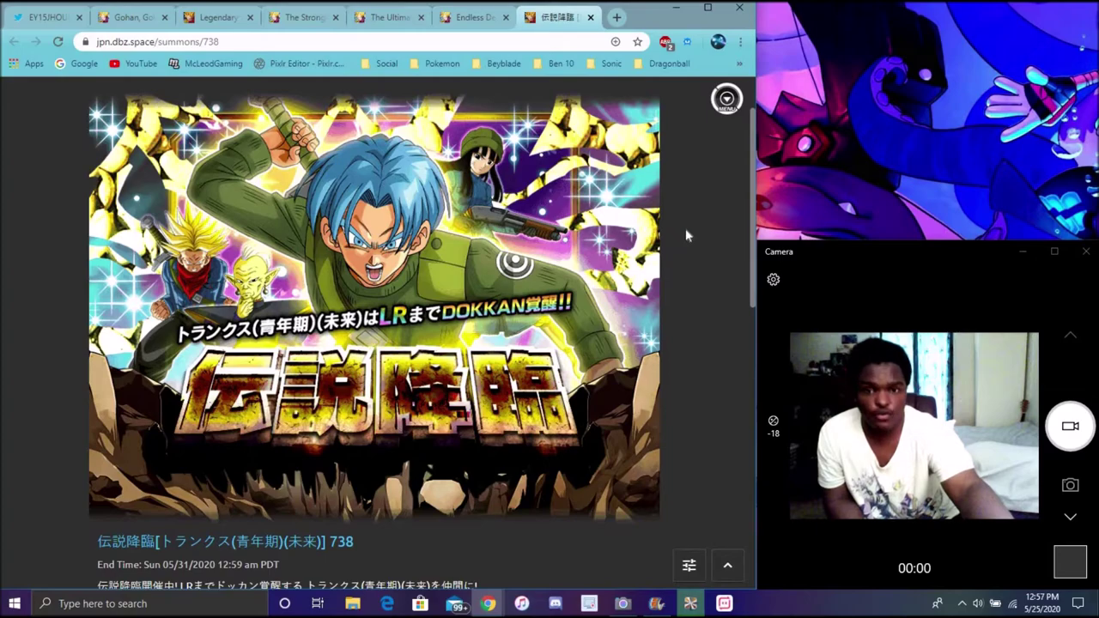
{"action": "scroll", "coordinate": [685, 228], "scroll_direction": "down", "scroll_amount": 1}
{"action": "scroll", "coordinate": [694, 232], "scroll_direction": "down", "scroll_amount": 3}
{"action": "scroll", "coordinate": [684, 238], "scroll_direction": "down", "scroll_amount": 2}
{"action": "scroll", "coordinate": [684, 241], "scroll_direction": "down", "scroll_amount": 3}
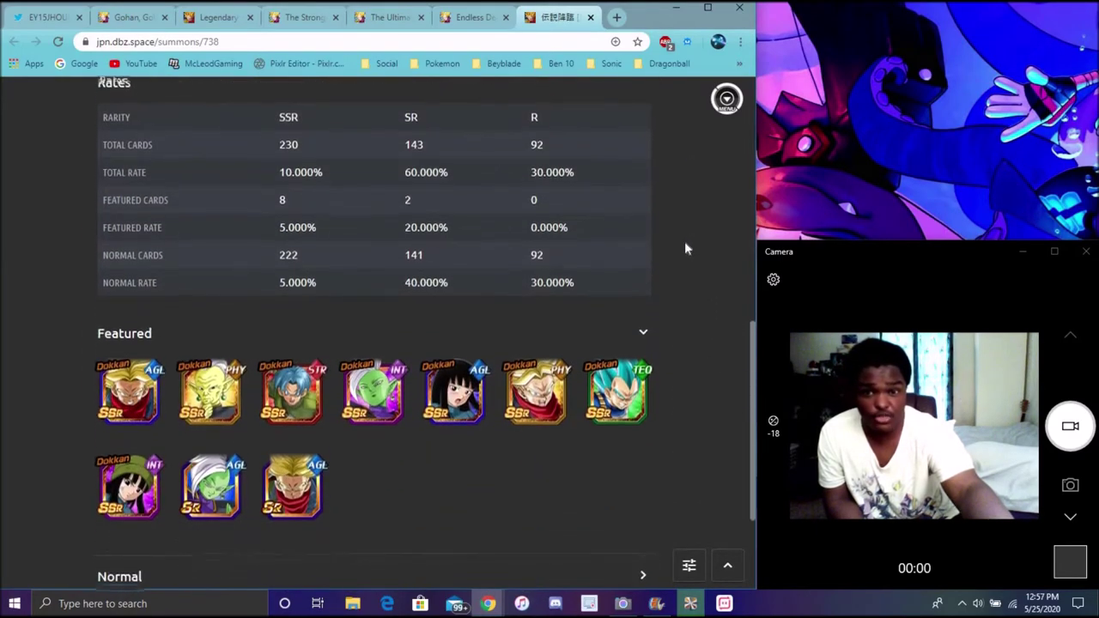
{"action": "scroll", "coordinate": [684, 241], "scroll_direction": "down", "scroll_amount": 2}
{"action": "scroll", "coordinate": [687, 242], "scroll_direction": "down", "scroll_amount": 2}
{"action": "scroll", "coordinate": [688, 240], "scroll_direction": "down", "scroll_amount": 1}
{"action": "scroll", "coordinate": [688, 242], "scroll_direction": "down", "scroll_amount": 1}
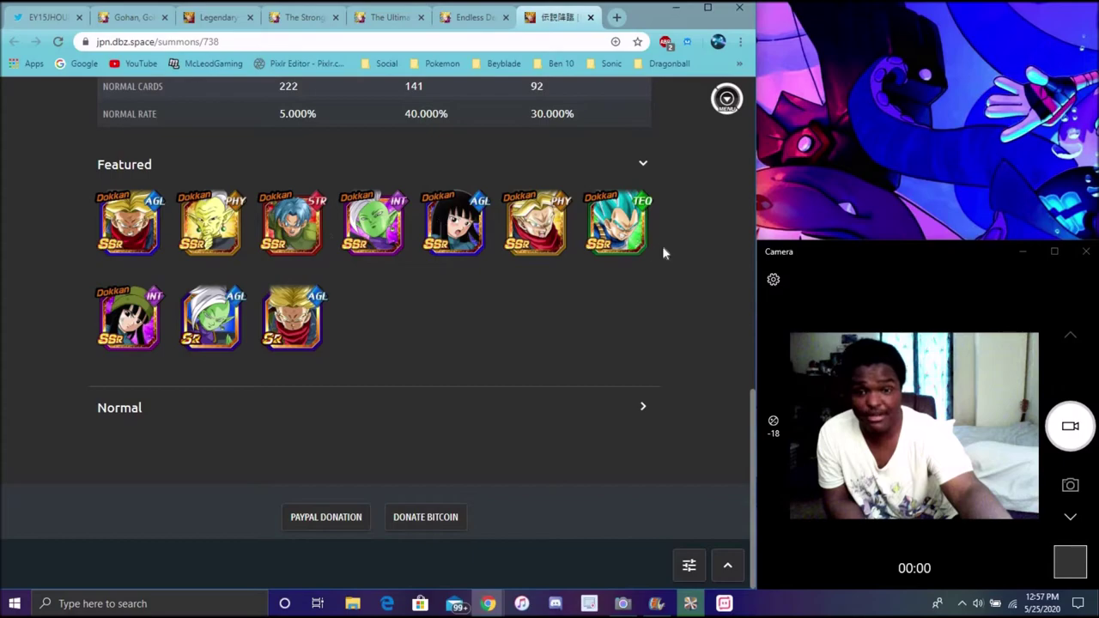
{"action": "scroll", "coordinate": [439, 290], "scroll_direction": "up", "scroll_amount": 1}
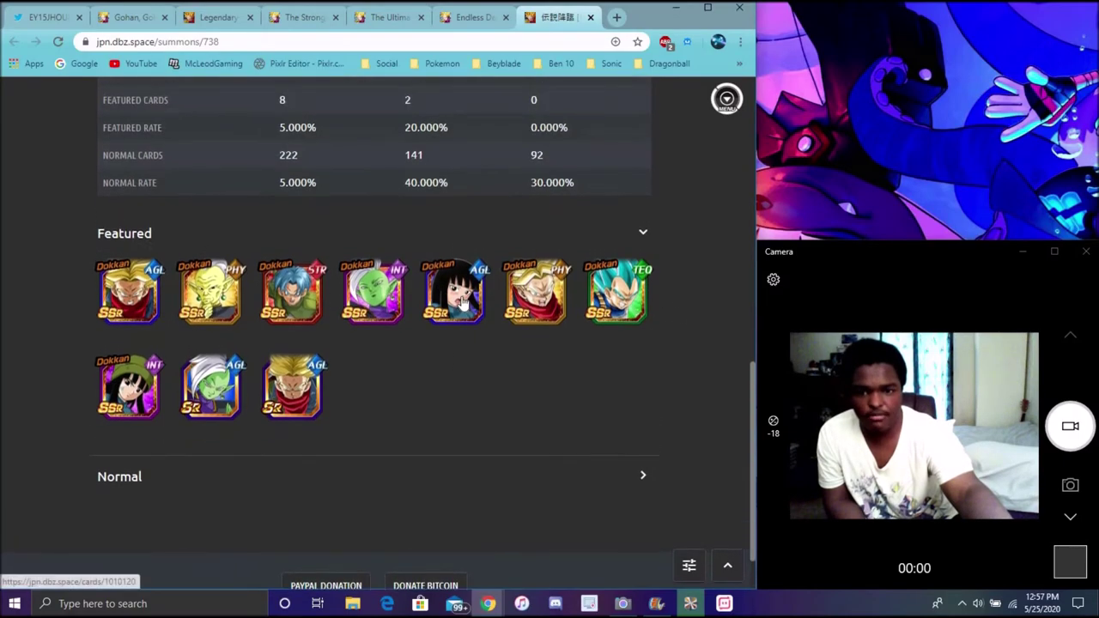
{"action": "scroll", "coordinate": [438, 289], "scroll_direction": "down", "scroll_amount": 1}
{"action": "scroll", "coordinate": [410, 322], "scroll_direction": "up", "scroll_amount": 1}
{"action": "scroll", "coordinate": [409, 322], "scroll_direction": "down", "scroll_amount": 1}
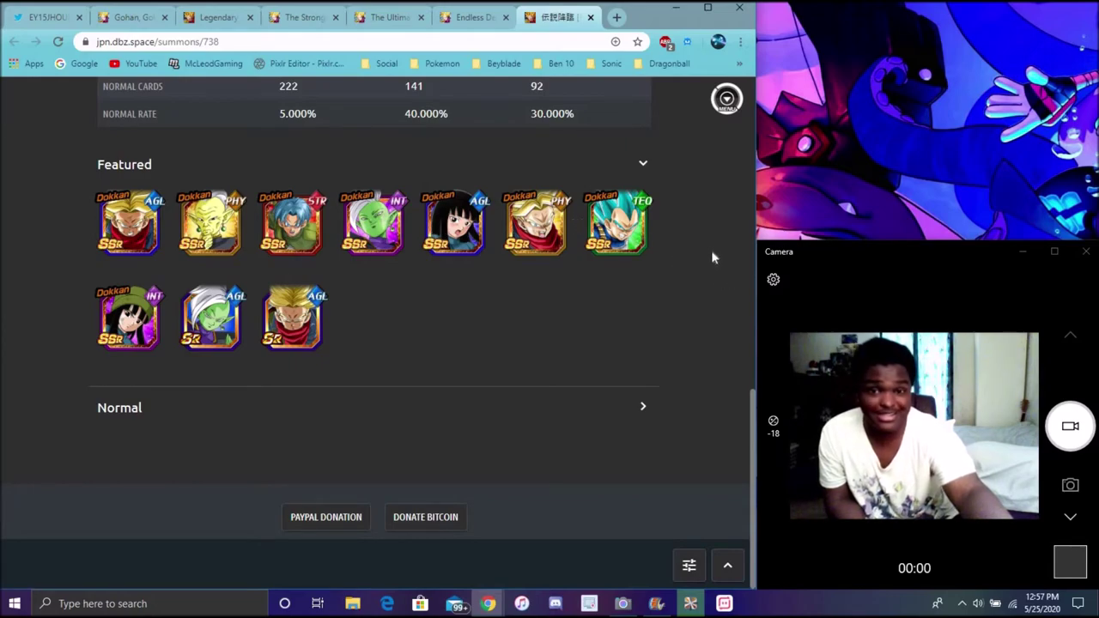
{"action": "scroll", "coordinate": [711, 248], "scroll_direction": "up", "scroll_amount": 1}
{"action": "scroll", "coordinate": [711, 246], "scroll_direction": "down", "scroll_amount": 1}
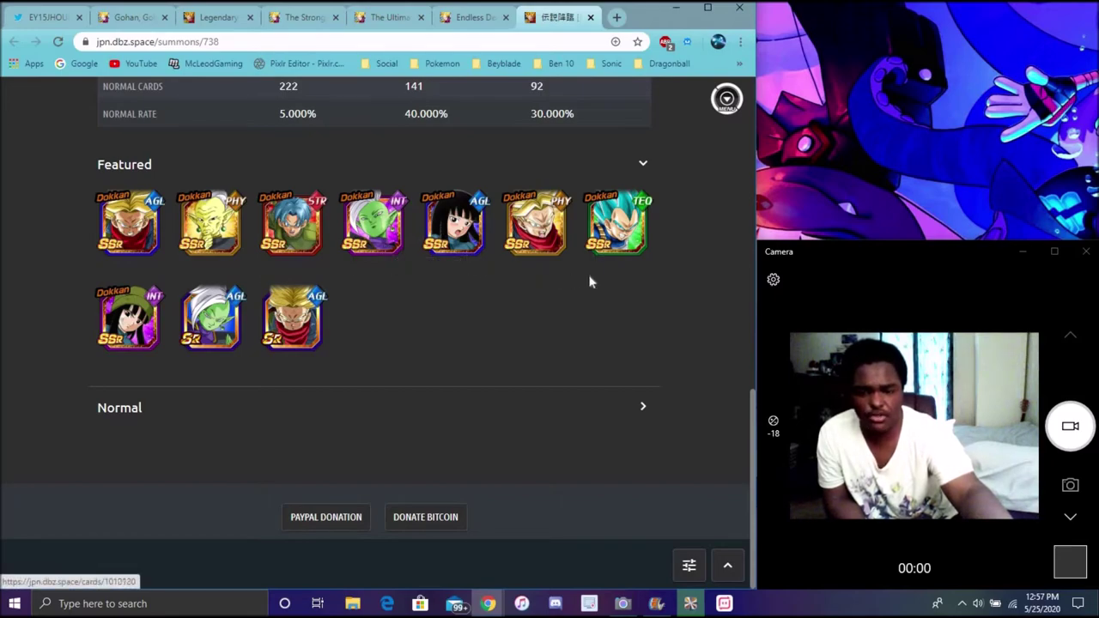
{"action": "scroll", "coordinate": [593, 300], "scroll_direction": "up", "scroll_amount": 3}
{"action": "scroll", "coordinate": [593, 301], "scroll_direction": "up", "scroll_amount": 5}
{"action": "scroll", "coordinate": [593, 301], "scroll_direction": "up", "scroll_amount": 3}
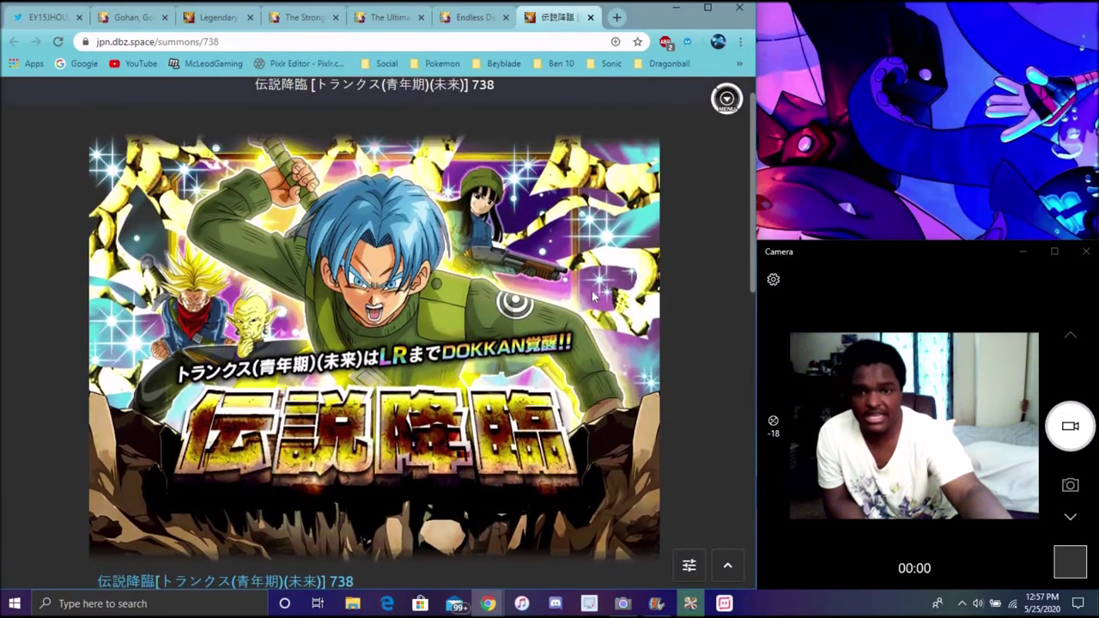
{"action": "scroll", "coordinate": [593, 300], "scroll_direction": "down", "scroll_amount": 2}
{"action": "scroll", "coordinate": [593, 300], "scroll_direction": "down", "scroll_amount": 4}
{"action": "scroll", "coordinate": [593, 300], "scroll_direction": "down", "scroll_amount": 4}
{"action": "scroll", "coordinate": [590, 298], "scroll_direction": "down", "scroll_amount": 3}
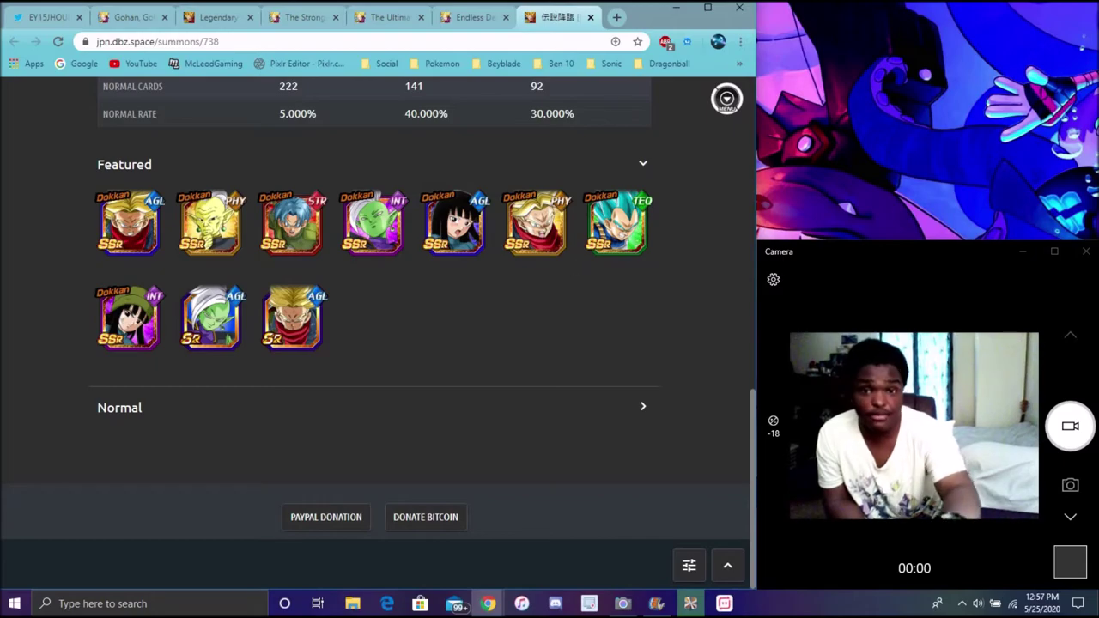
Return to the Endless Death-Match Goku (Youth) wiki page with its skills and stats.
{"action": "left_click", "coordinate": [470, 18]}
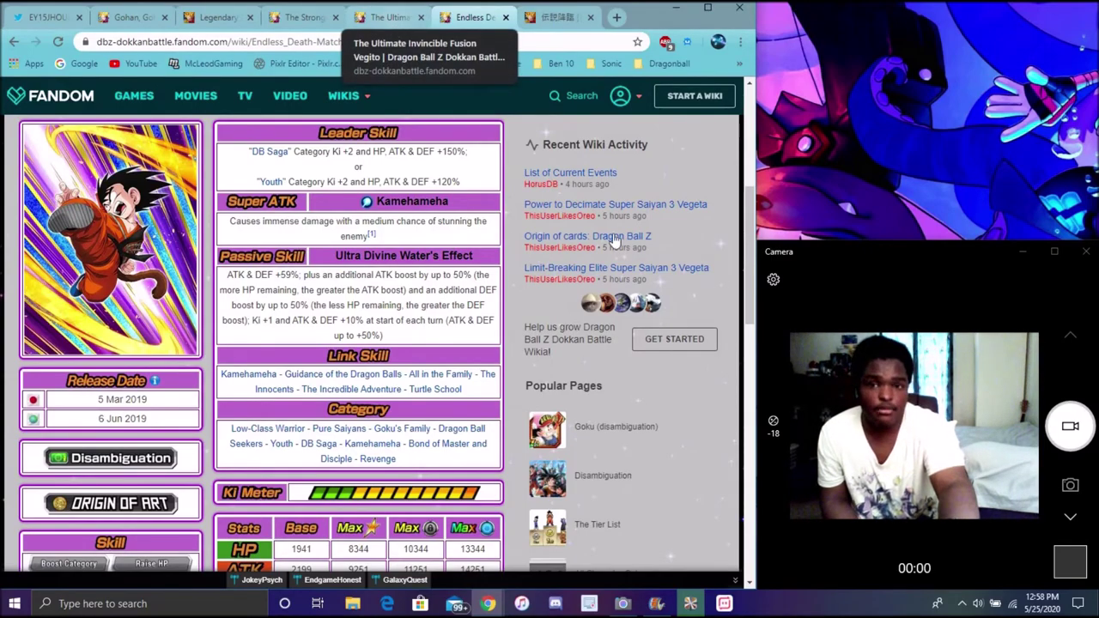
{"action": "left_click", "coordinate": [975, 384]}
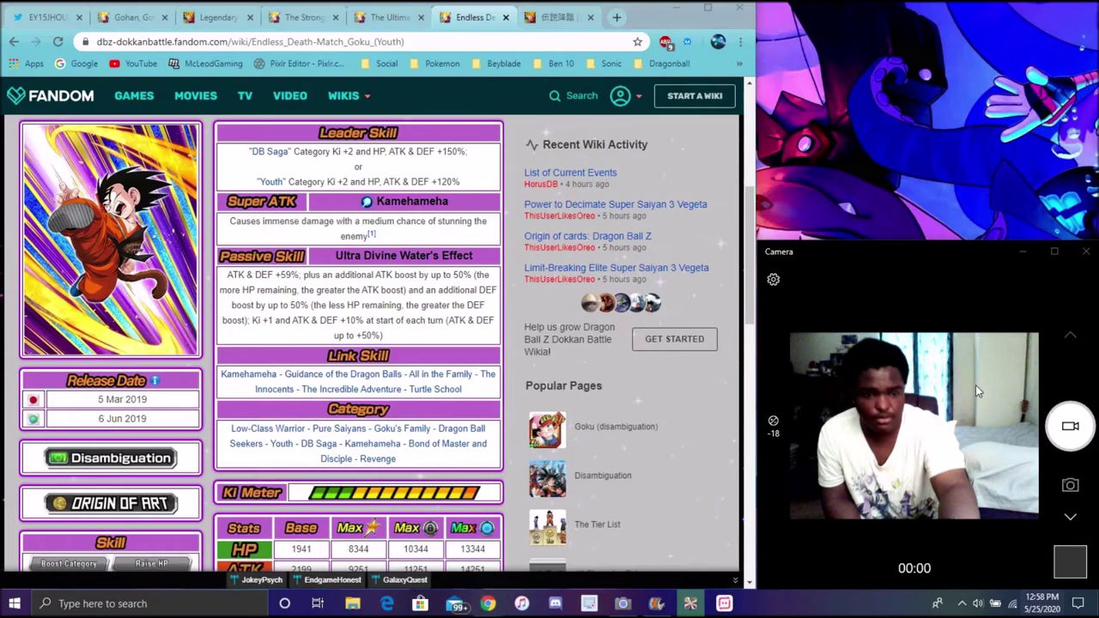
{"action": "left_click", "coordinate": [1041, 604]}
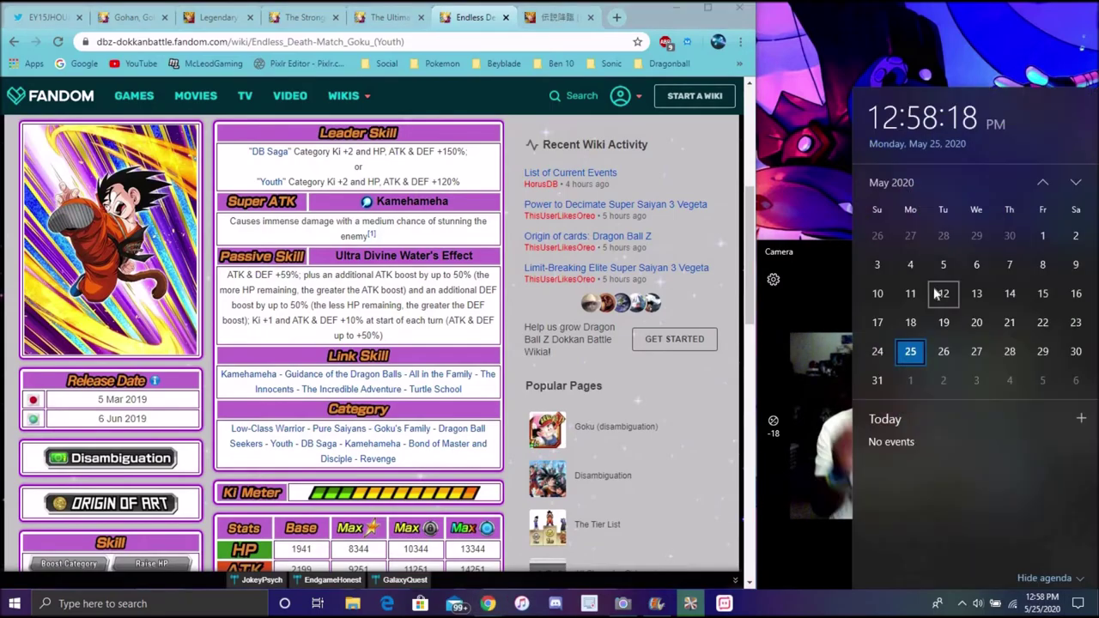
{"action": "left_click", "coordinate": [1078, 178]}
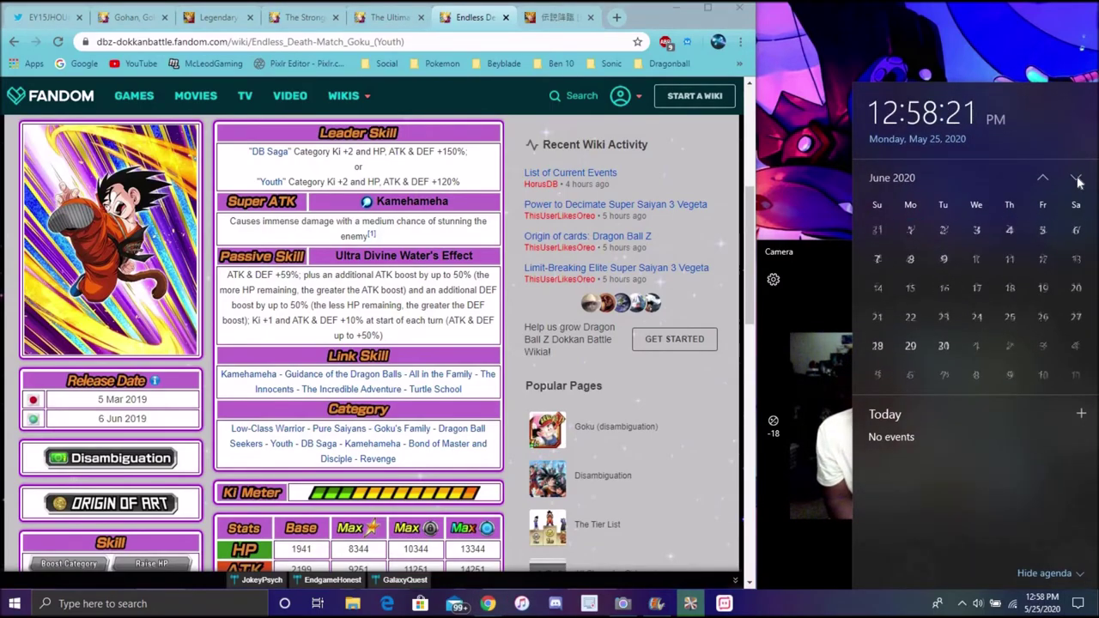
{"action": "left_click", "coordinate": [1078, 178]}
{"action": "left_click", "coordinate": [1078, 181]}
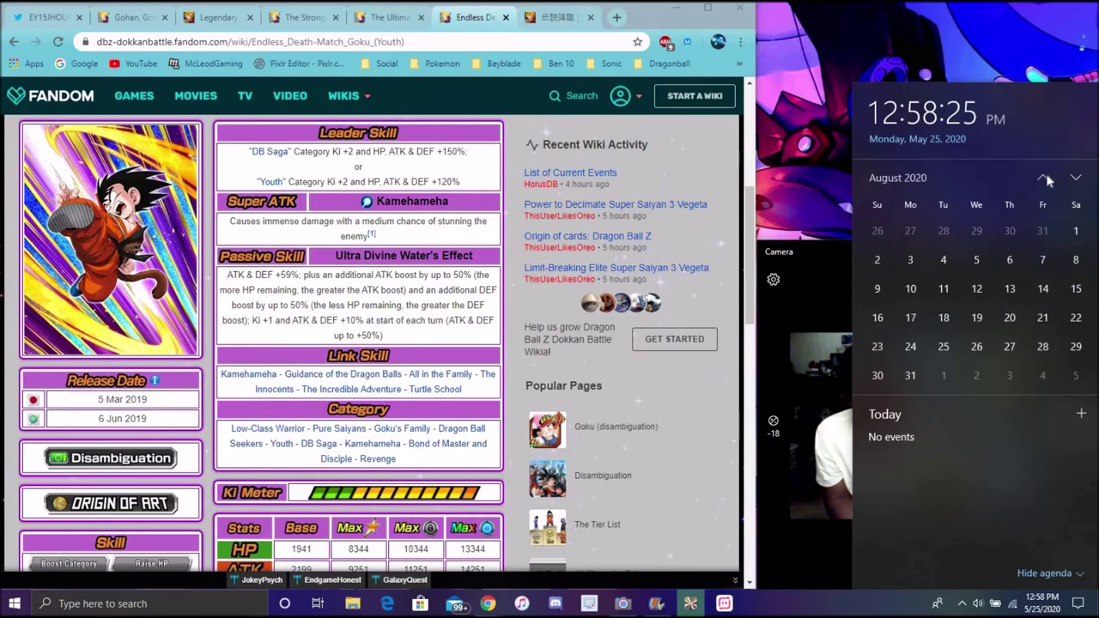
{"action": "left_click", "coordinate": [1078, 178]}
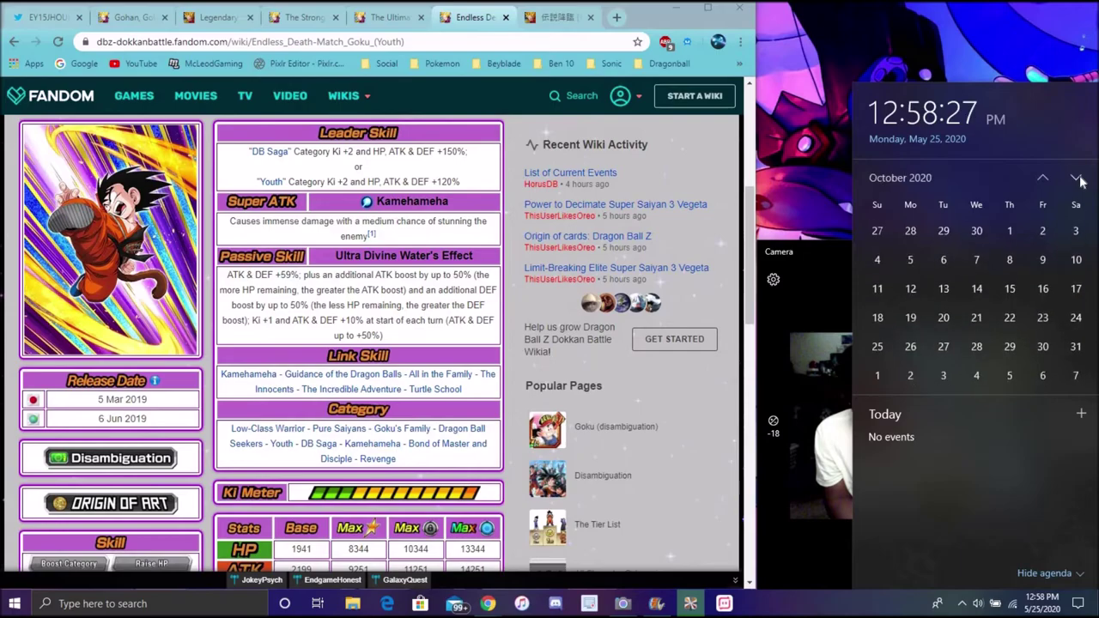
{"action": "left_click", "coordinate": [1078, 179]}
{"action": "left_click", "coordinate": [1078, 179]}
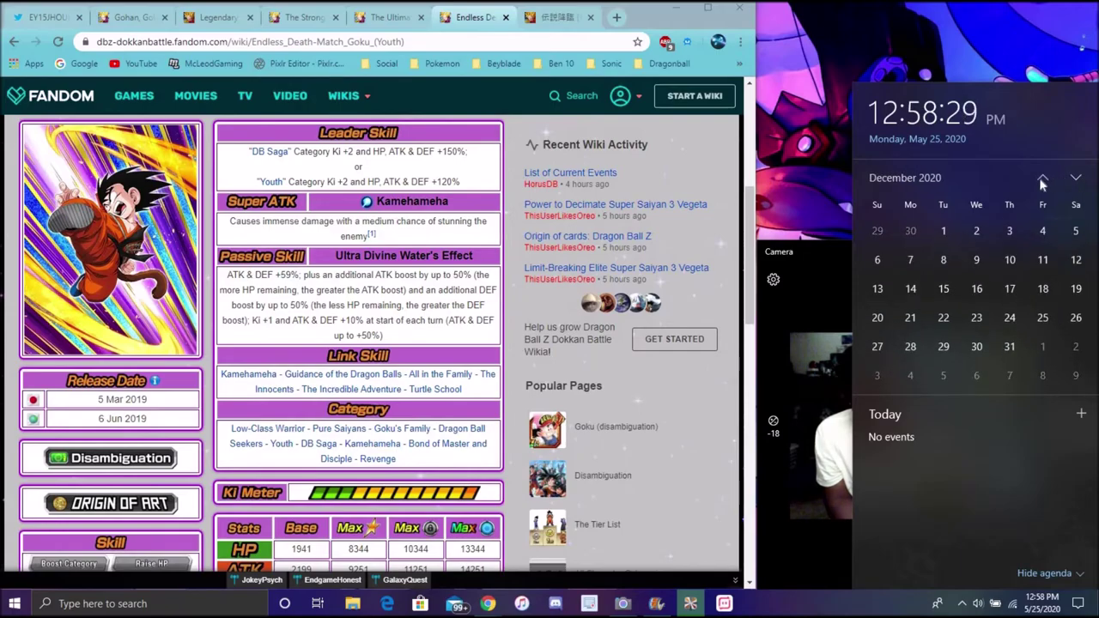
{"action": "left_click", "coordinate": [1042, 182]}
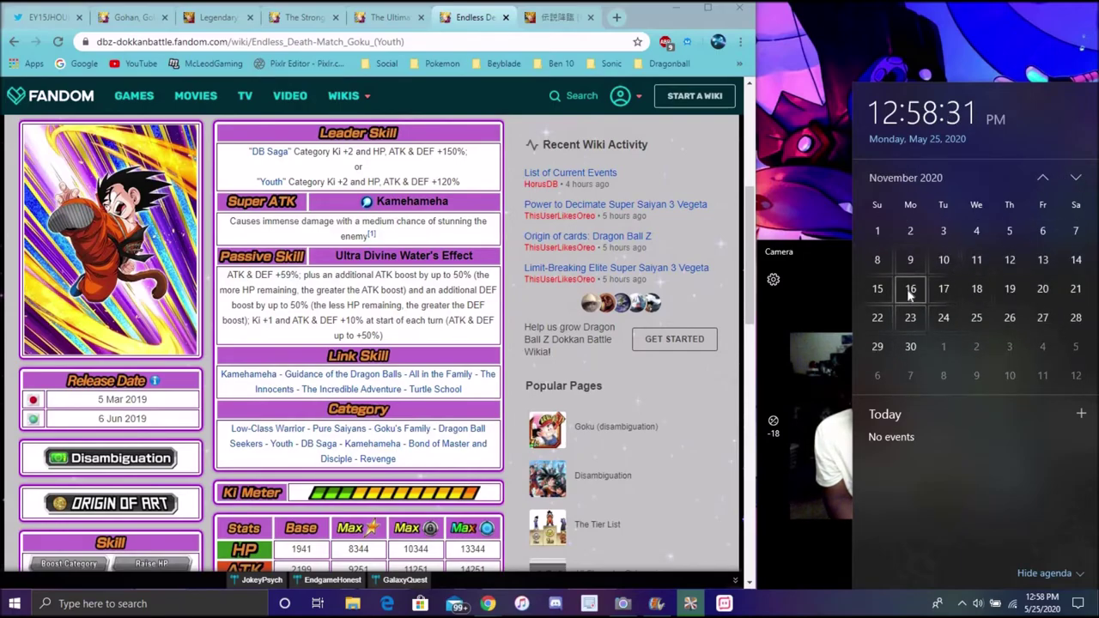
{"action": "left_click", "coordinate": [515, 120]}
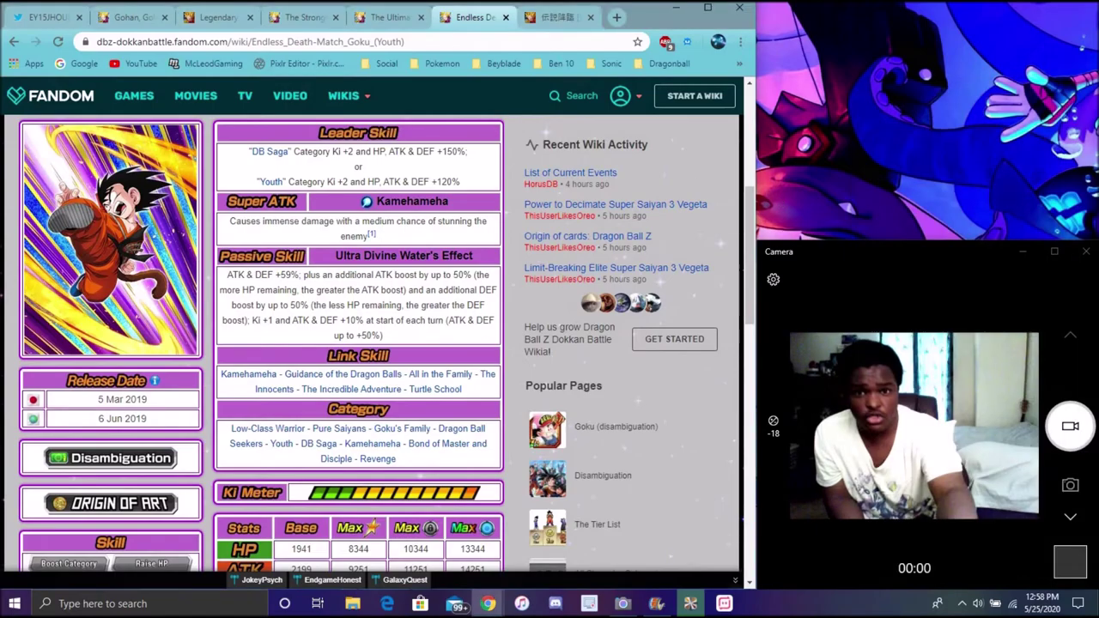
Revisit the Vegito and Gogeta wiki pages, then show Legendary summon banner 8306 on dbz.space.
{"action": "left_click", "coordinate": [380, 17]}
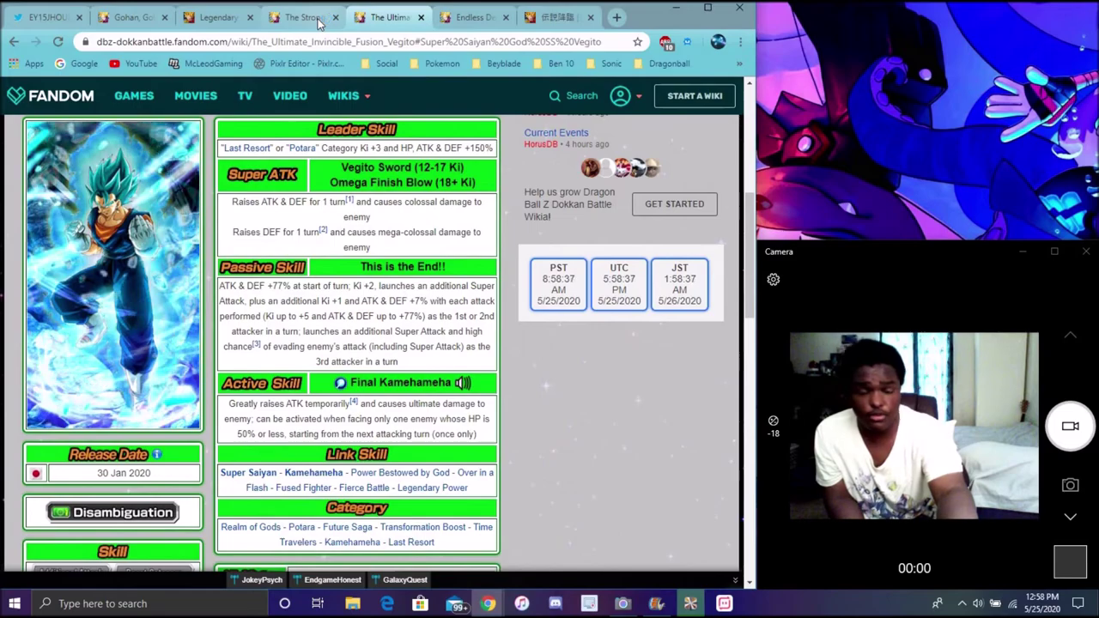
{"action": "left_click", "coordinate": [305, 17]}
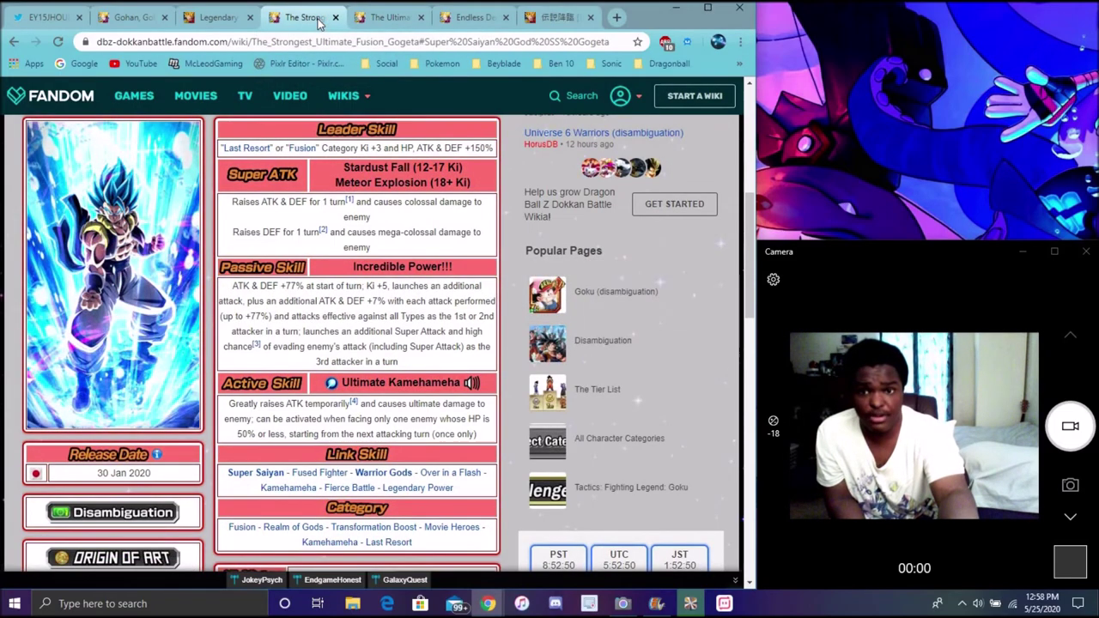
{"action": "left_click", "coordinate": [384, 17]}
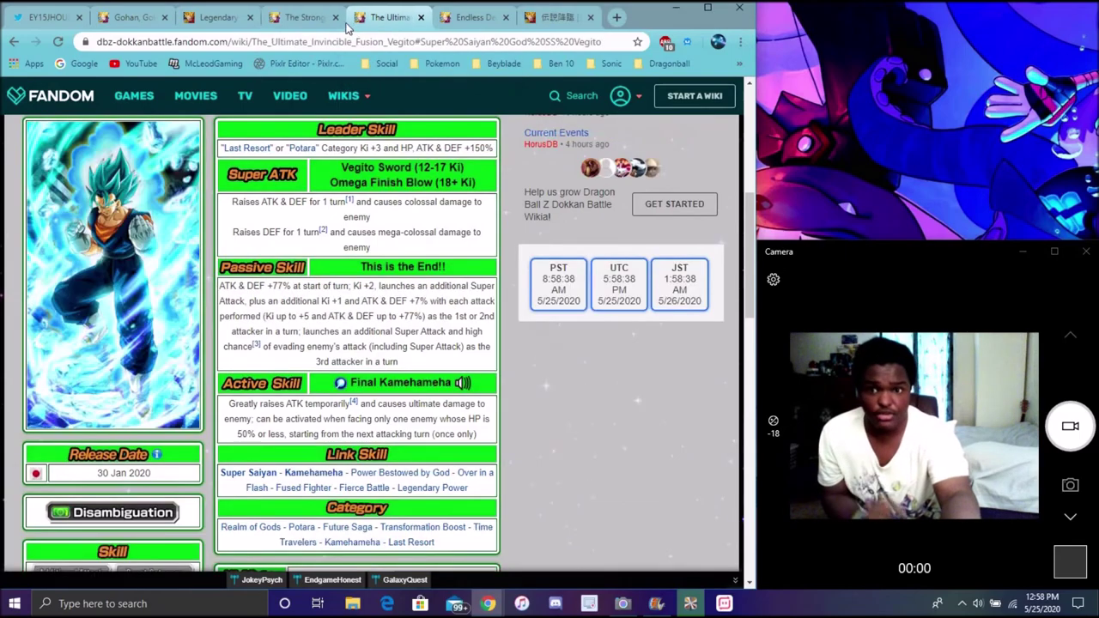
{"action": "left_click", "coordinate": [215, 17]}
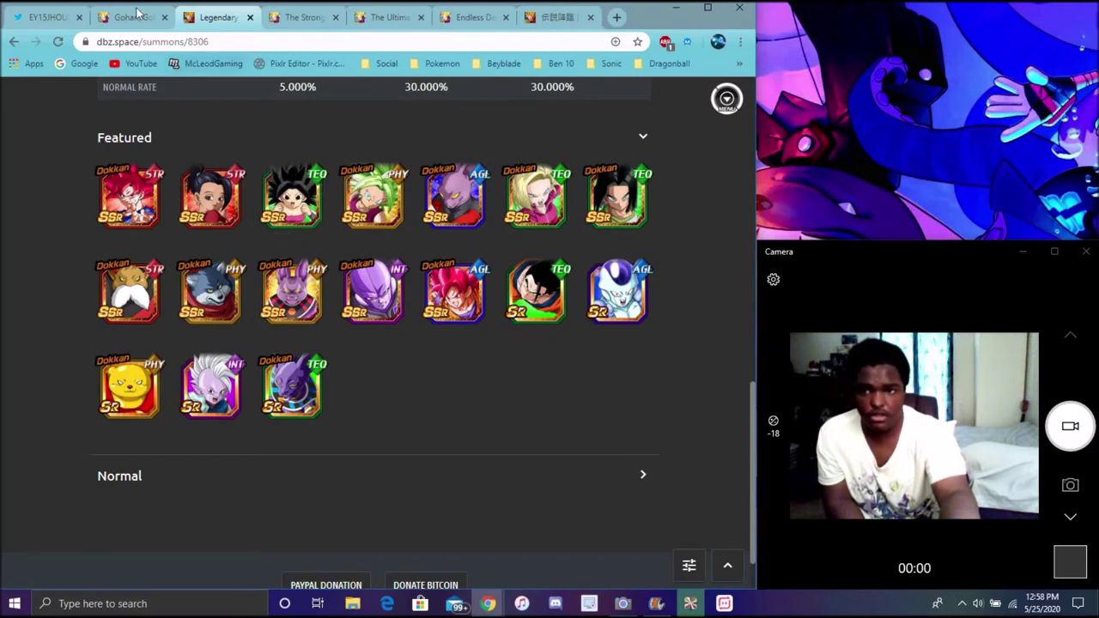
Glance at the Gohan, Goku and Goten campaign page, then show the 1st Place Achieved image.
{"action": "left_click", "coordinate": [133, 18]}
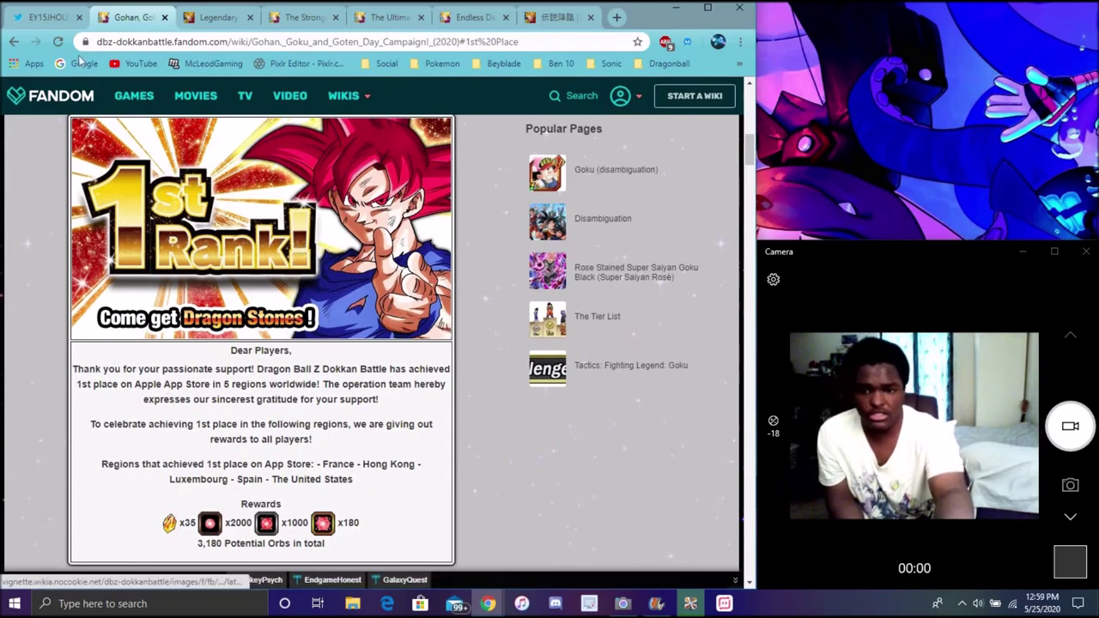
{"action": "left_click", "coordinate": [47, 17]}
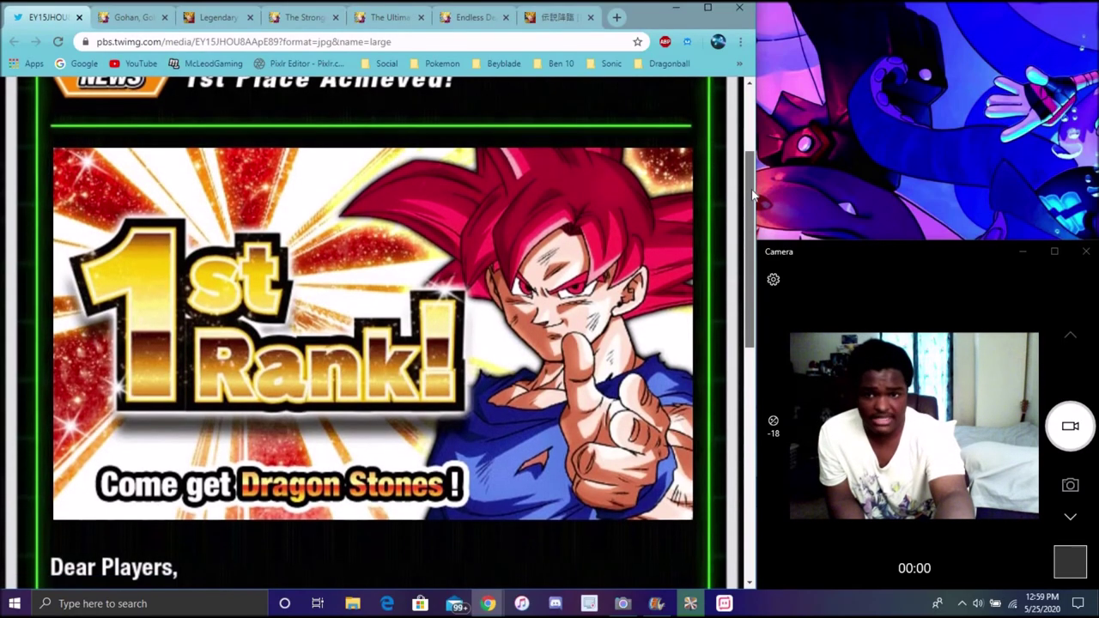
{"action": "left_click_drag", "start_coordinate": [752, 184], "coordinate": [752, 206]}
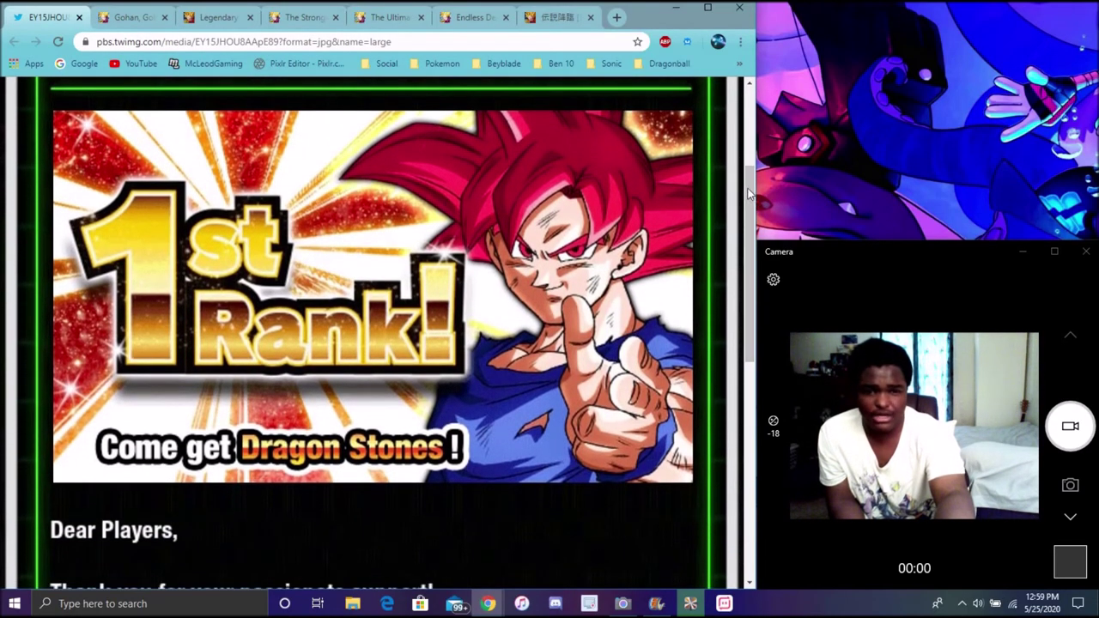
{"action": "left_click_drag", "start_coordinate": [751, 187], "coordinate": [752, 189]}
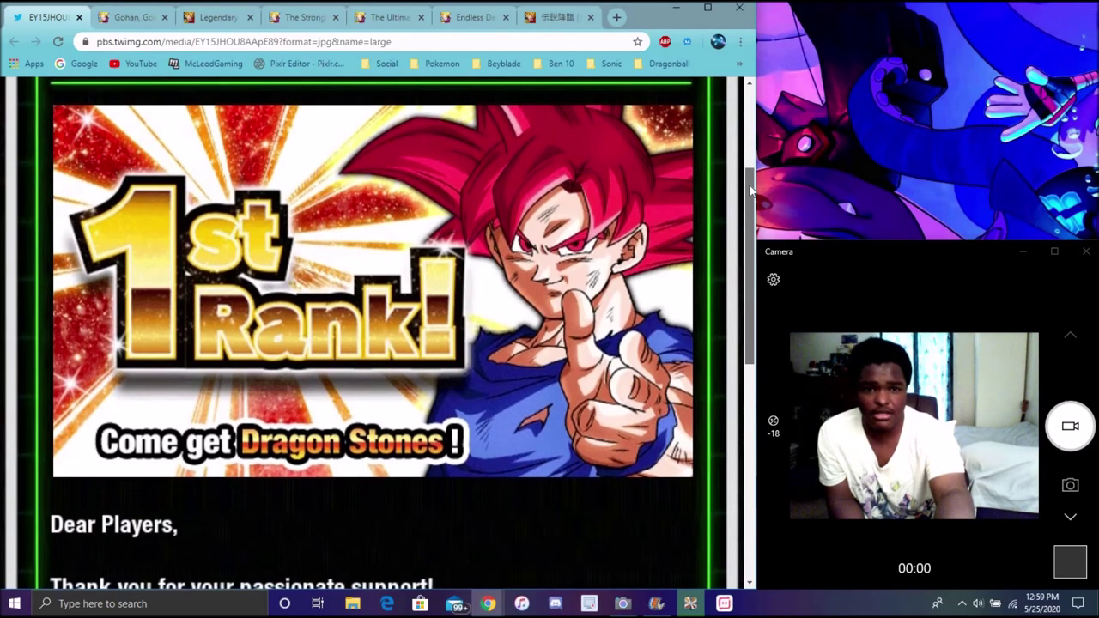